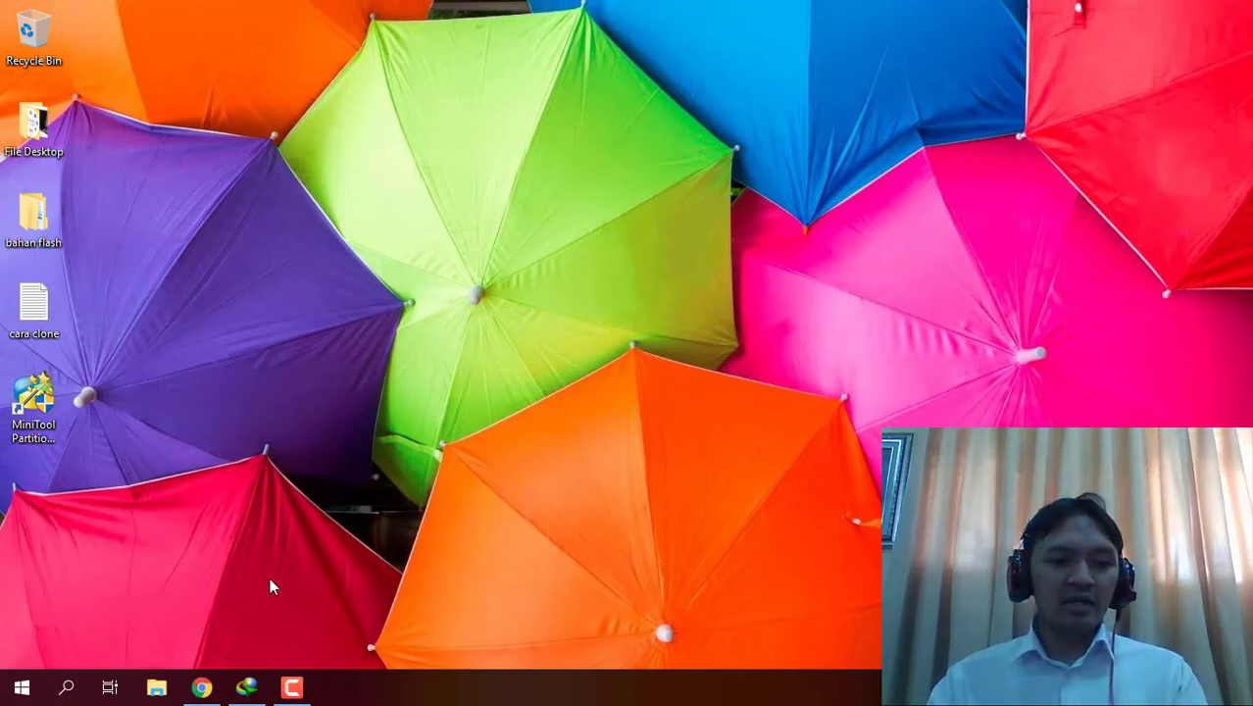
# - Find and open the tool for creating and formatting hard disk partitions, and review the partitions on Disk 0 and Disk 1
pyautogui.click(69, 689)
pyautogui.write('disk')
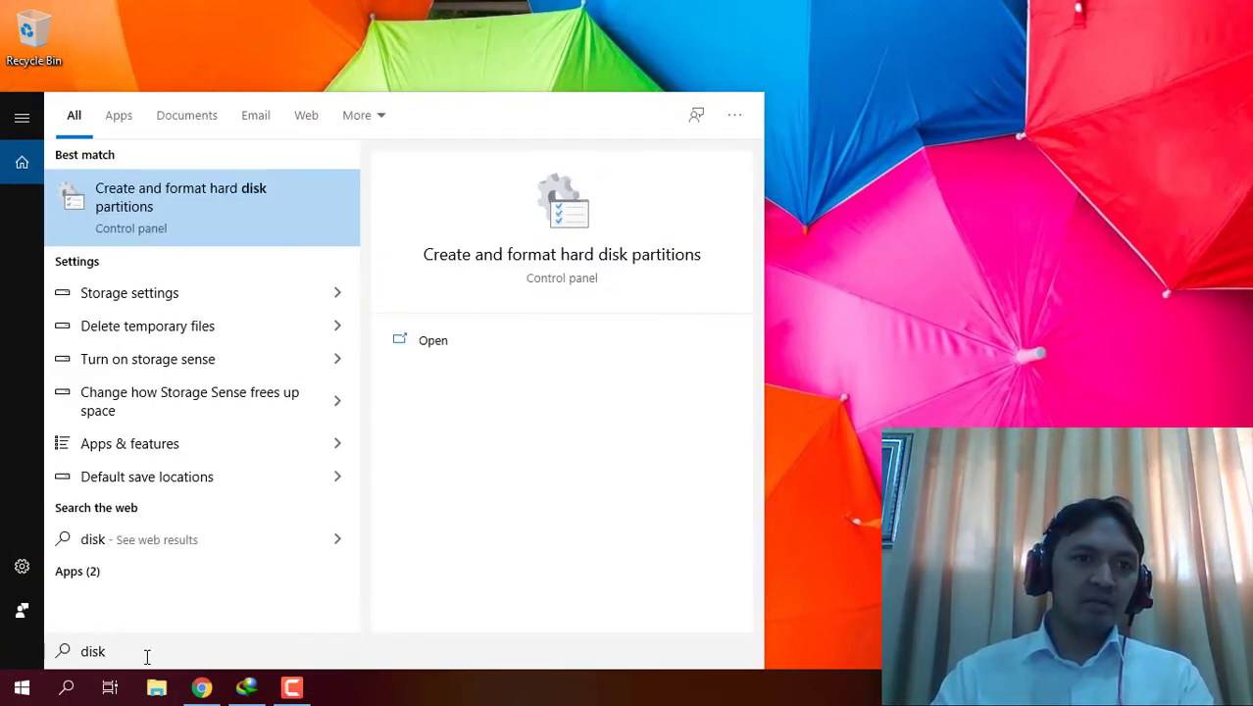
pyautogui.click(212, 207)
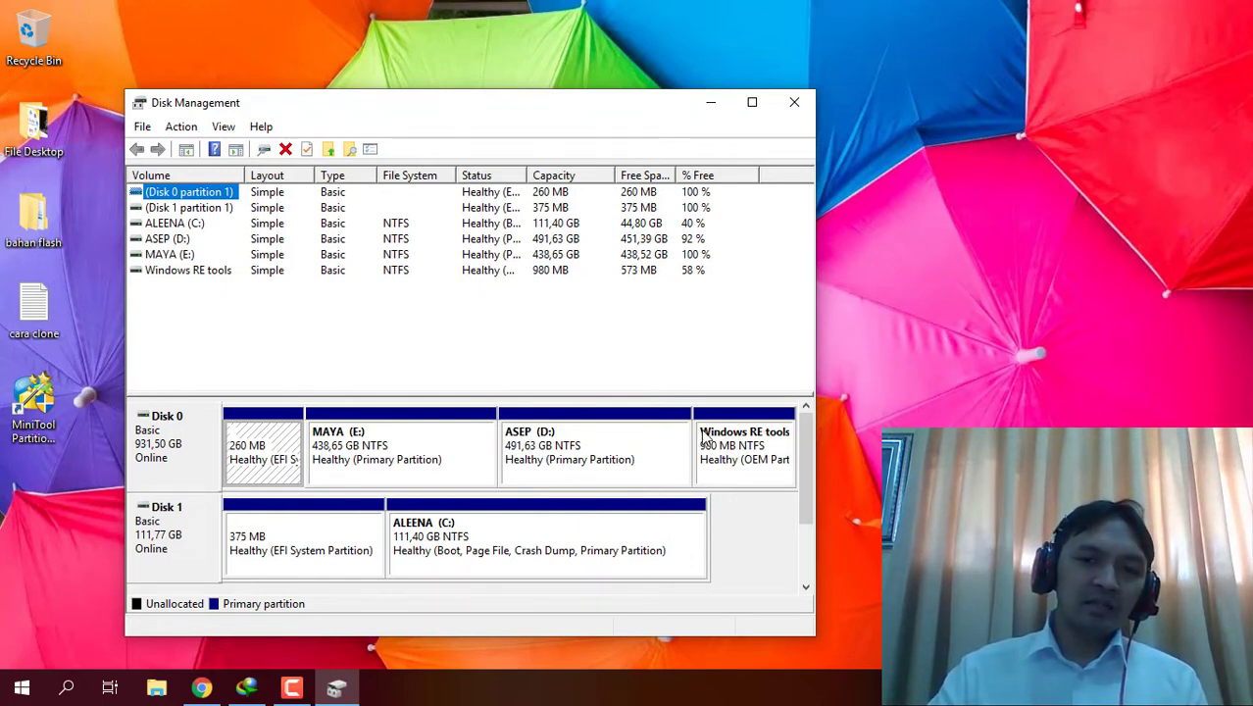
pyautogui.moveTo(806, 420)
pyautogui.mouseDown()
pyautogui.moveTo(816, 472)
pyautogui.moveTo(827, 417)
pyautogui.mouseUp()
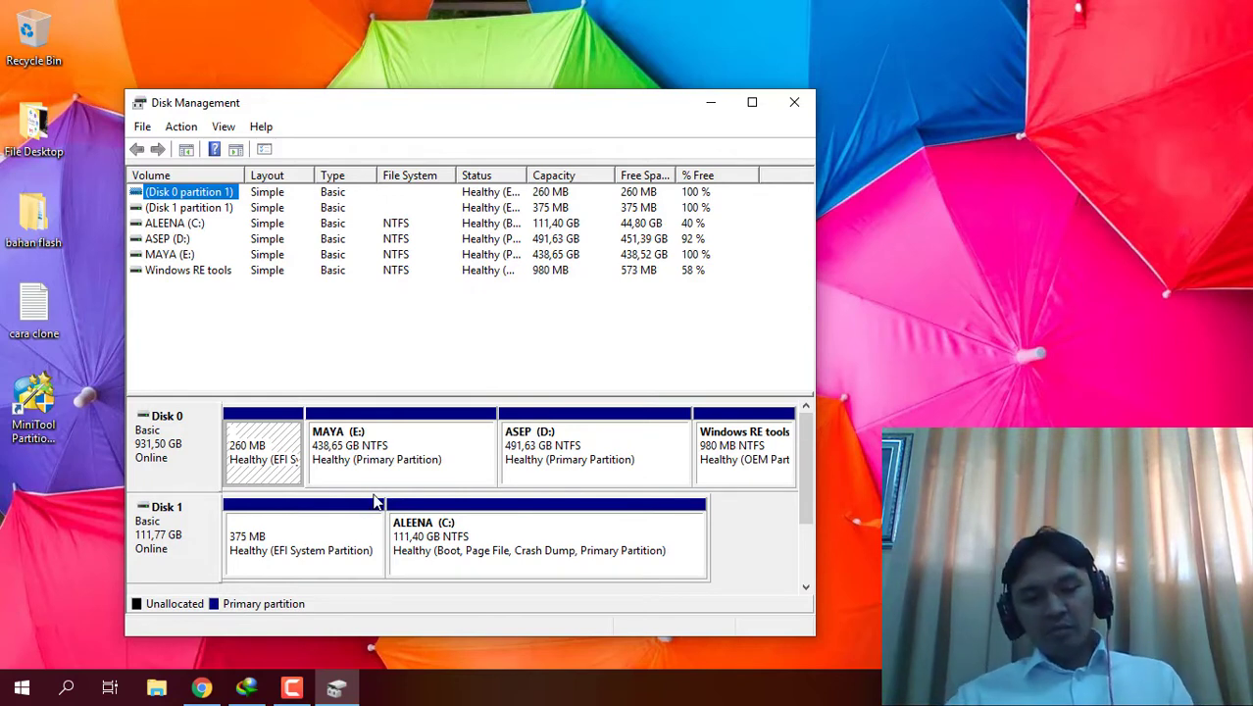
# - Compare the drives listed in File Explorer with the Disk Management layout, and close both windows
pyautogui.rightClick(157, 690)
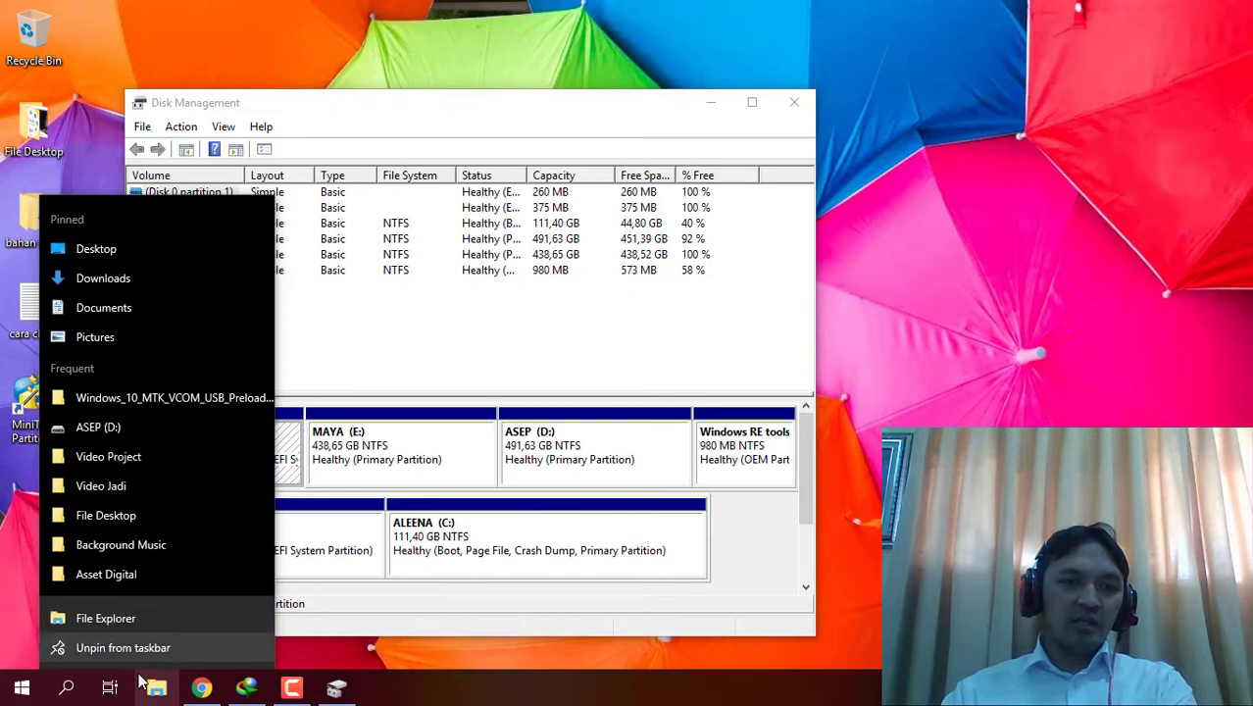
pyautogui.click(160, 615)
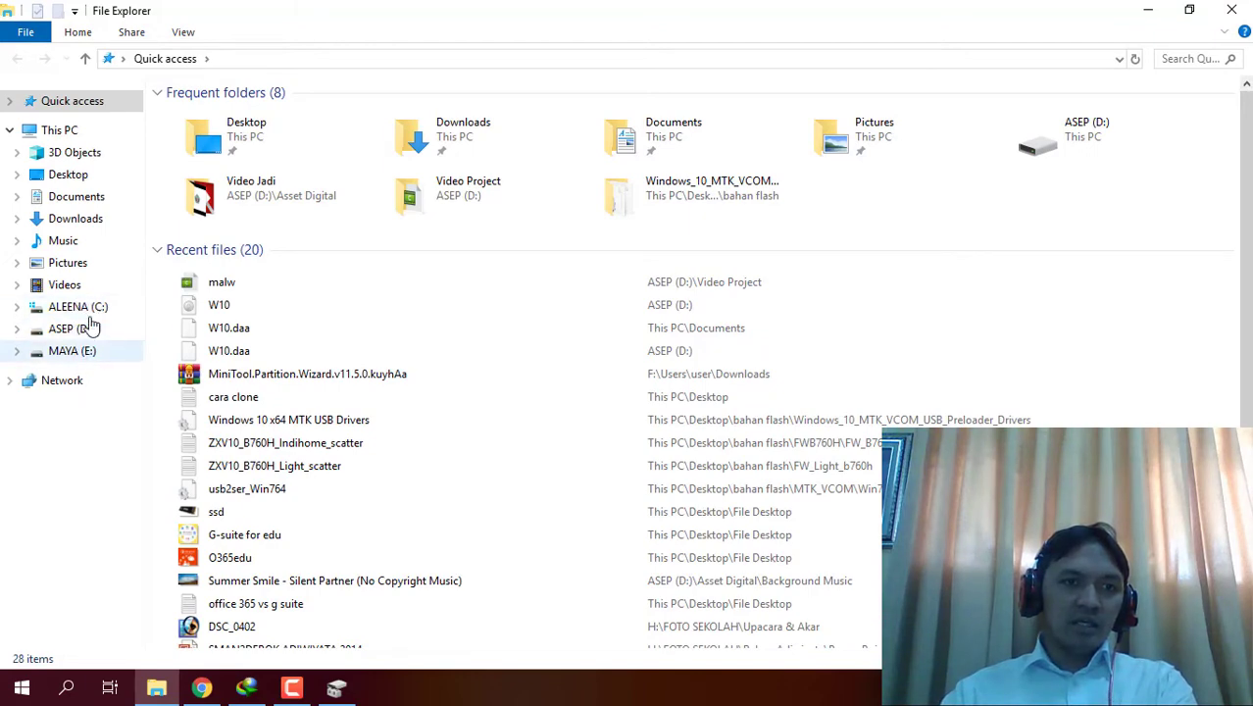
pyautogui.click(336, 688)
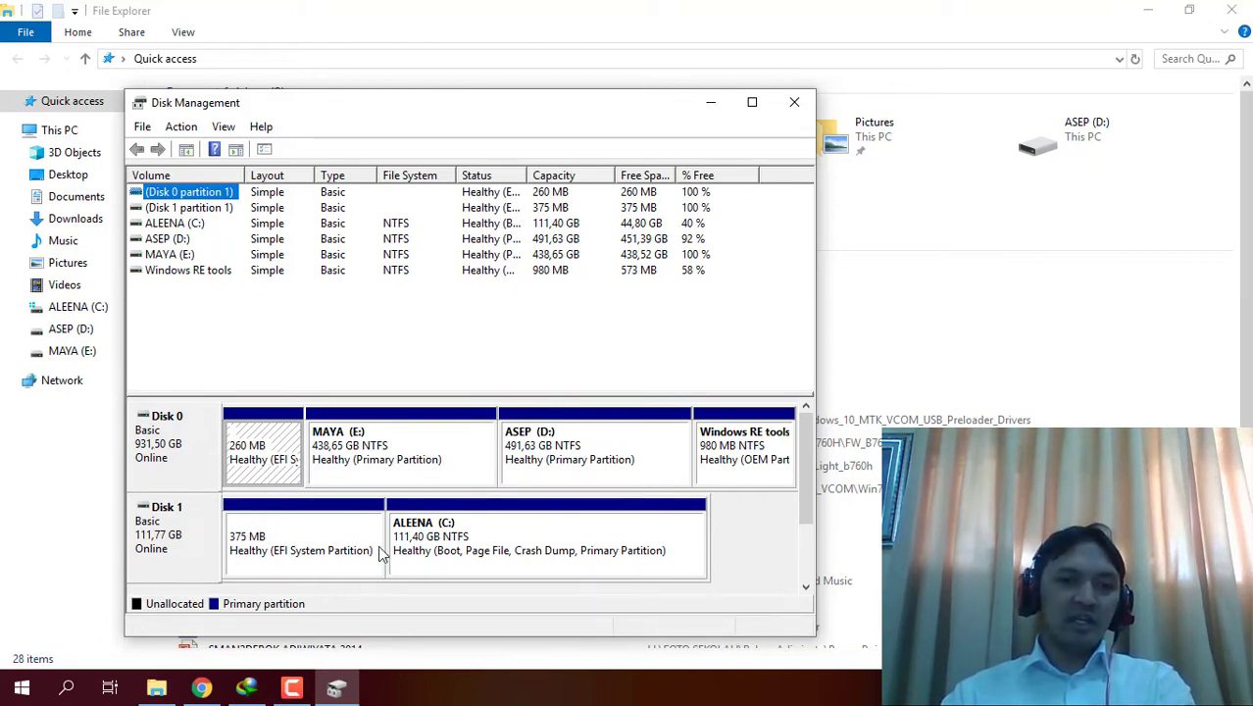
pyautogui.click(803, 102)
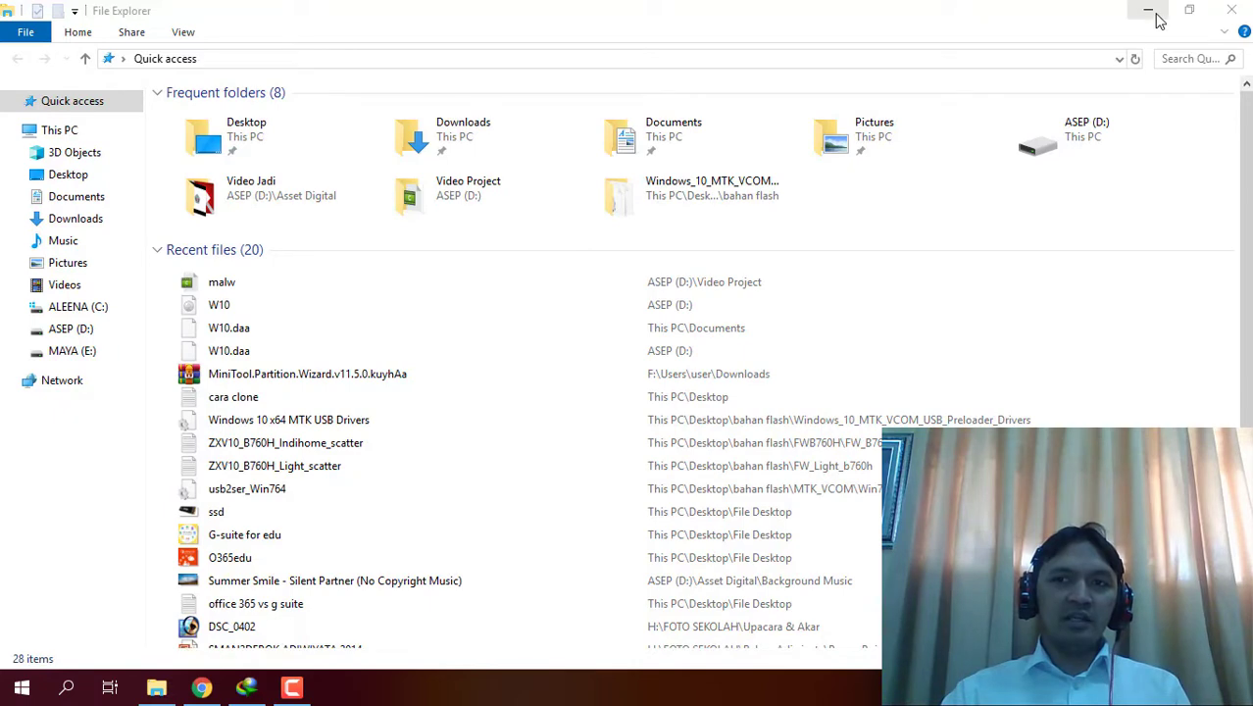
pyautogui.click(1231, 12)
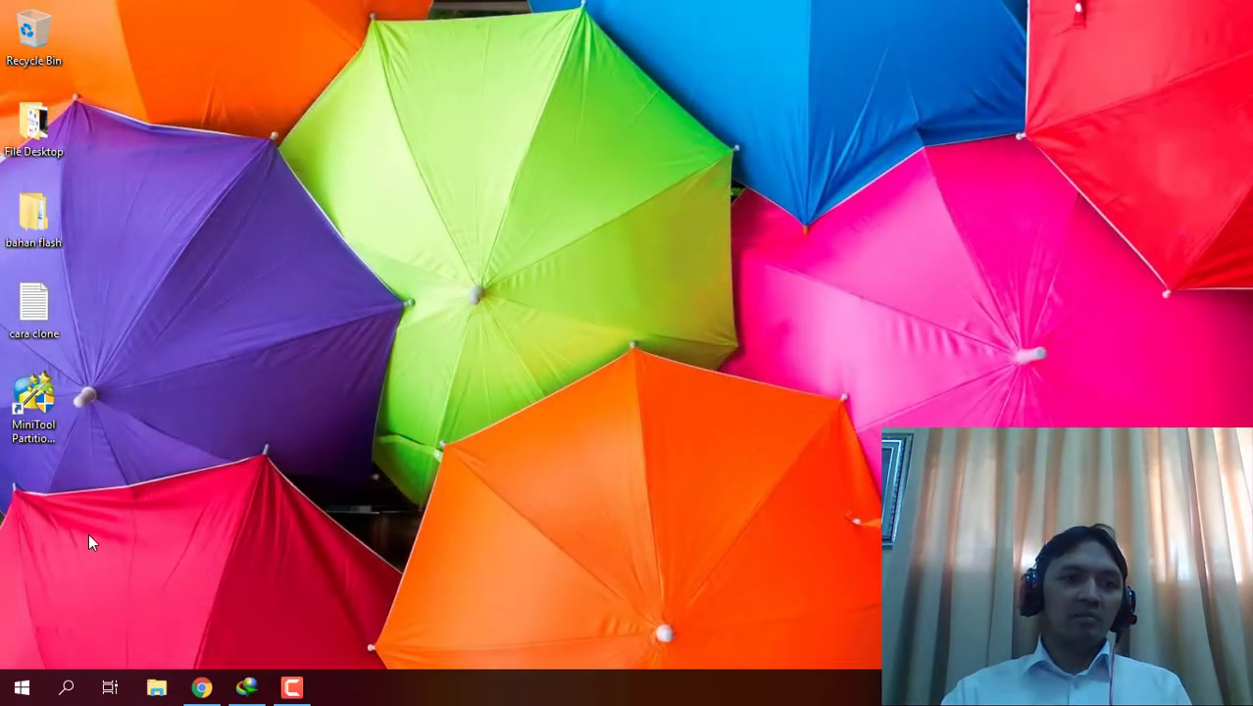
# - Launch MiniTool Partition Wizard and view the disks in its Disk & Partition Management window
pyautogui.click(45, 410)
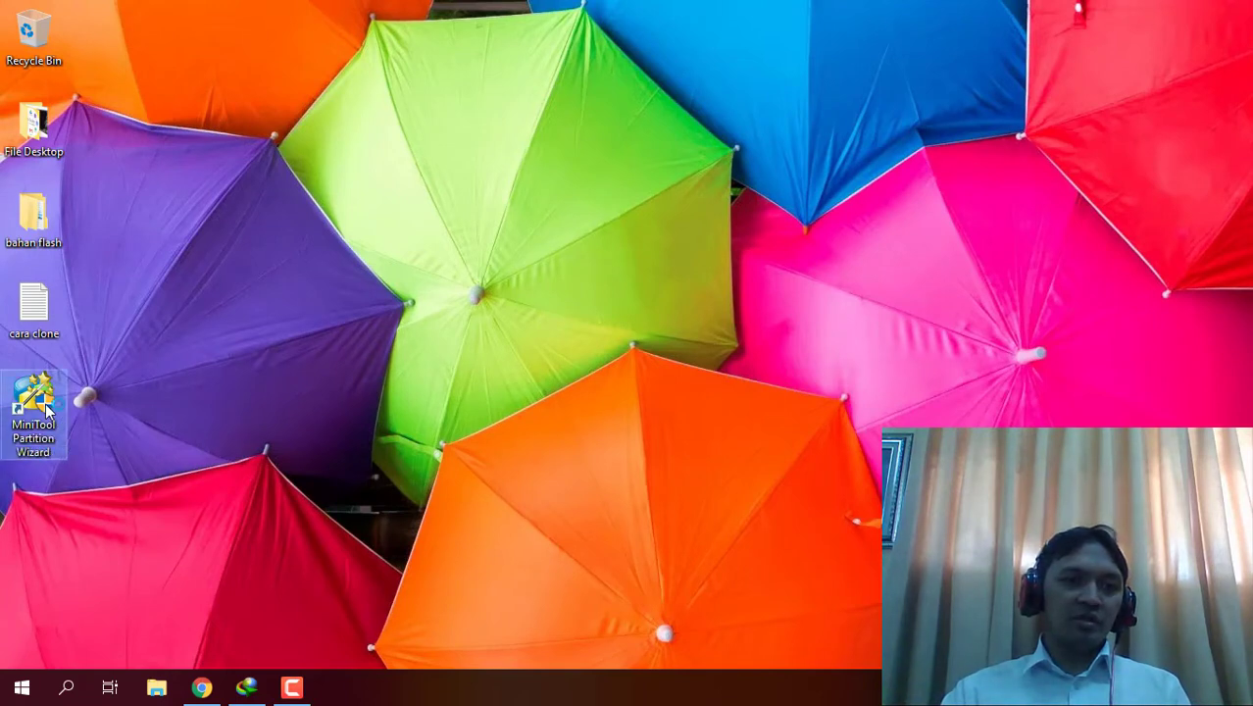
pyautogui.doubleClick(46, 410)
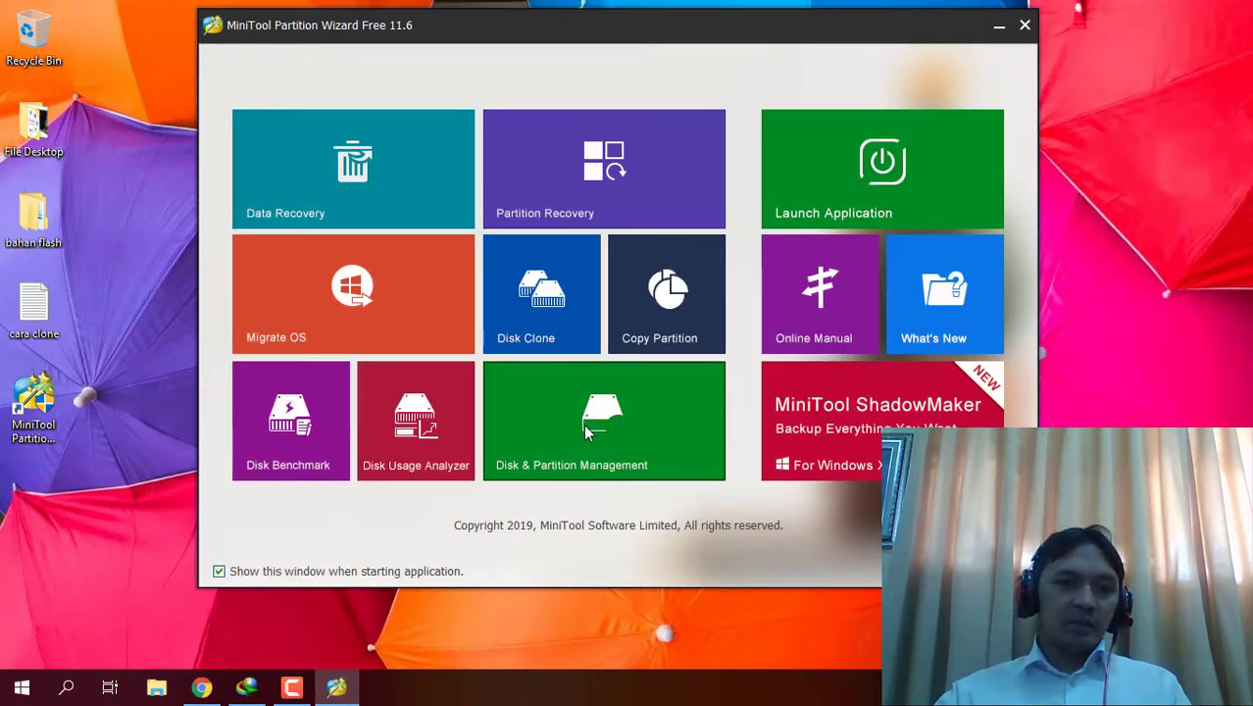
pyautogui.click(645, 448)
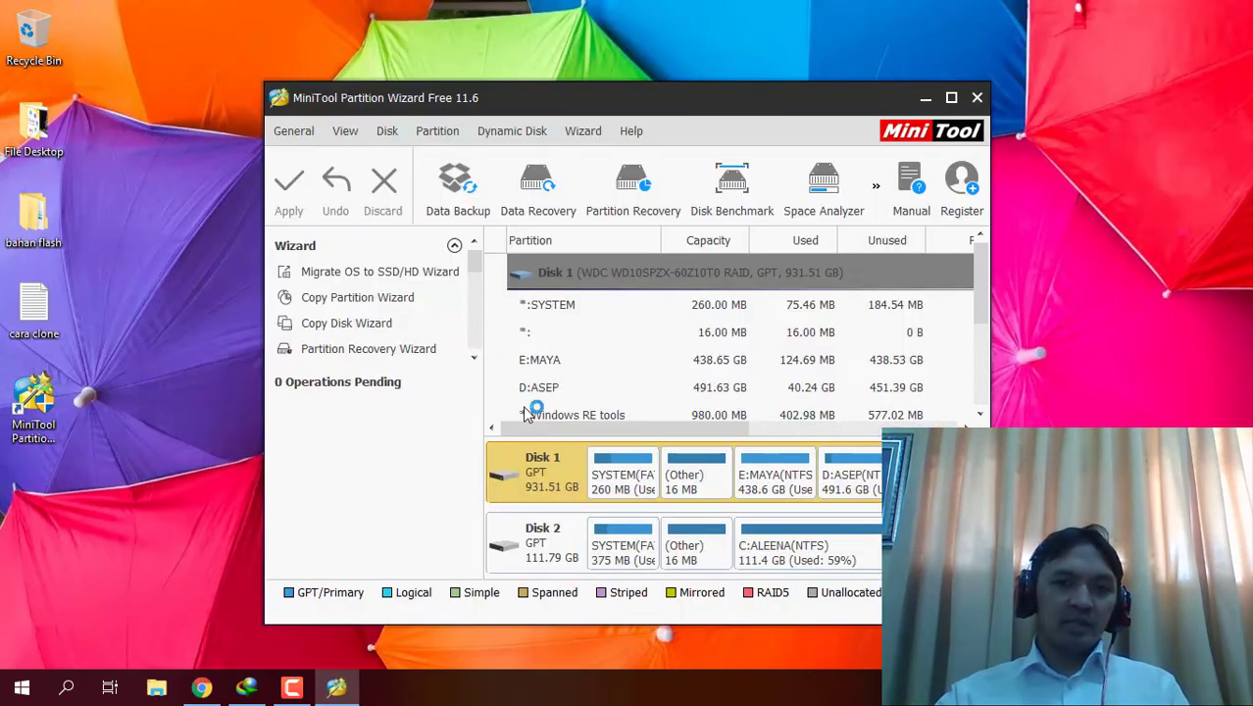
pyautogui.moveTo(584, 99); pyautogui.dragTo(541, 52)
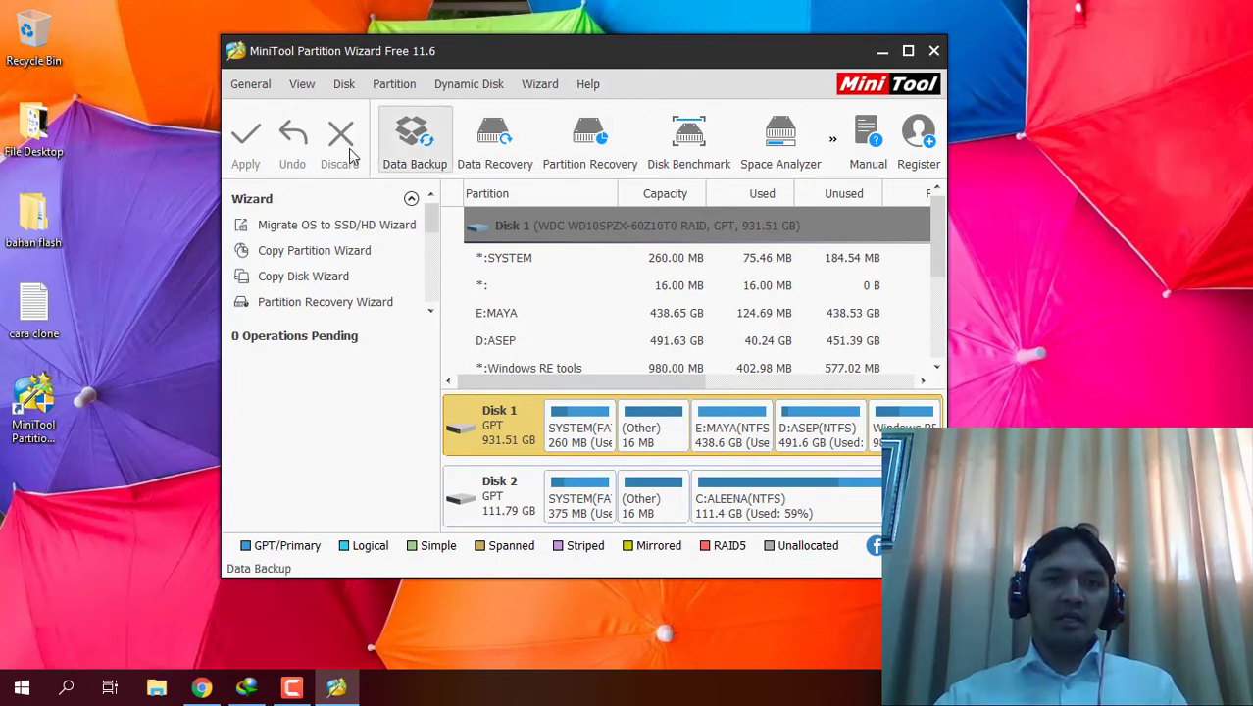
# - Start the Migrate OS to SSD/HD wizard with option B, which moves the operating system and keeps the original hard disk
pyautogui.click(539, 84)
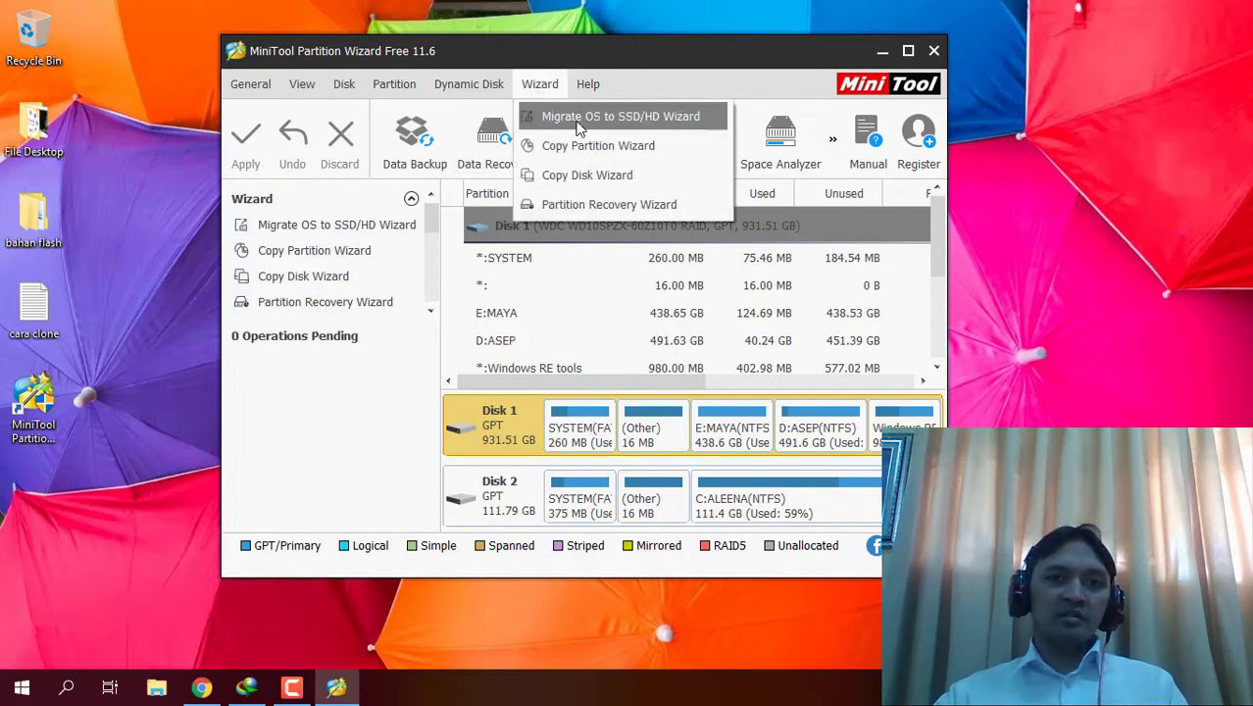
pyautogui.click(648, 131)
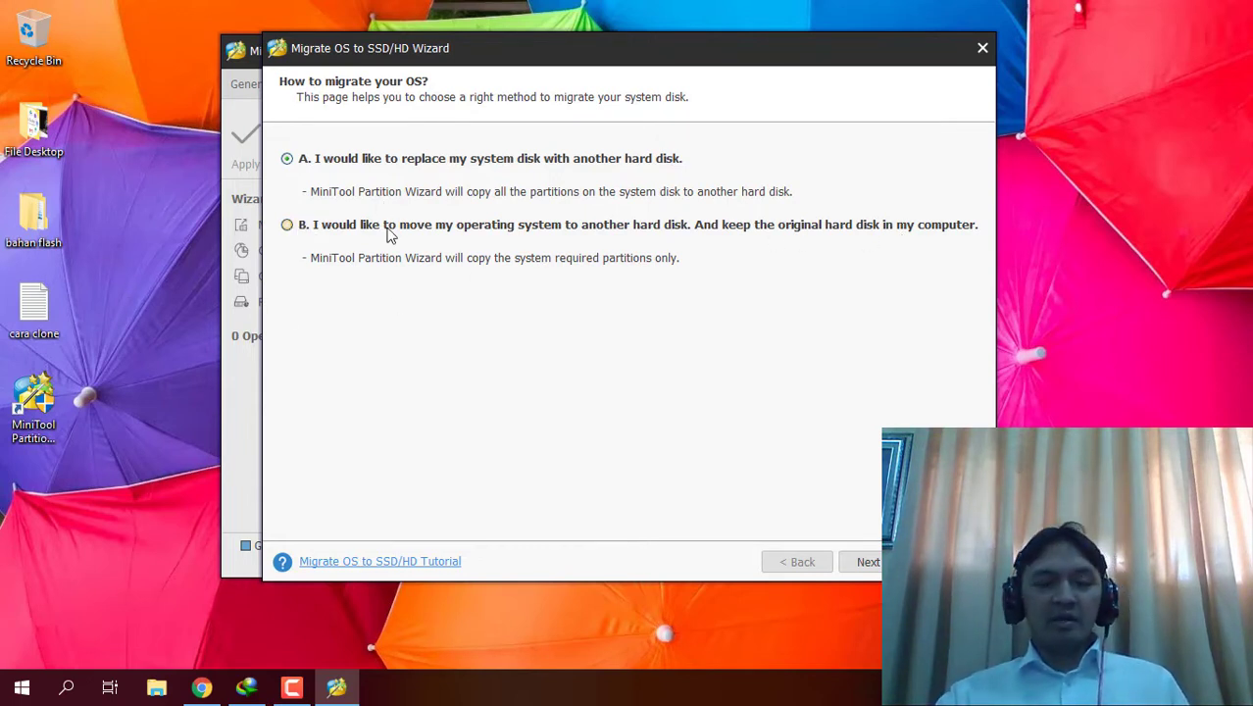
pyautogui.click(287, 226)
pyautogui.click(869, 562)
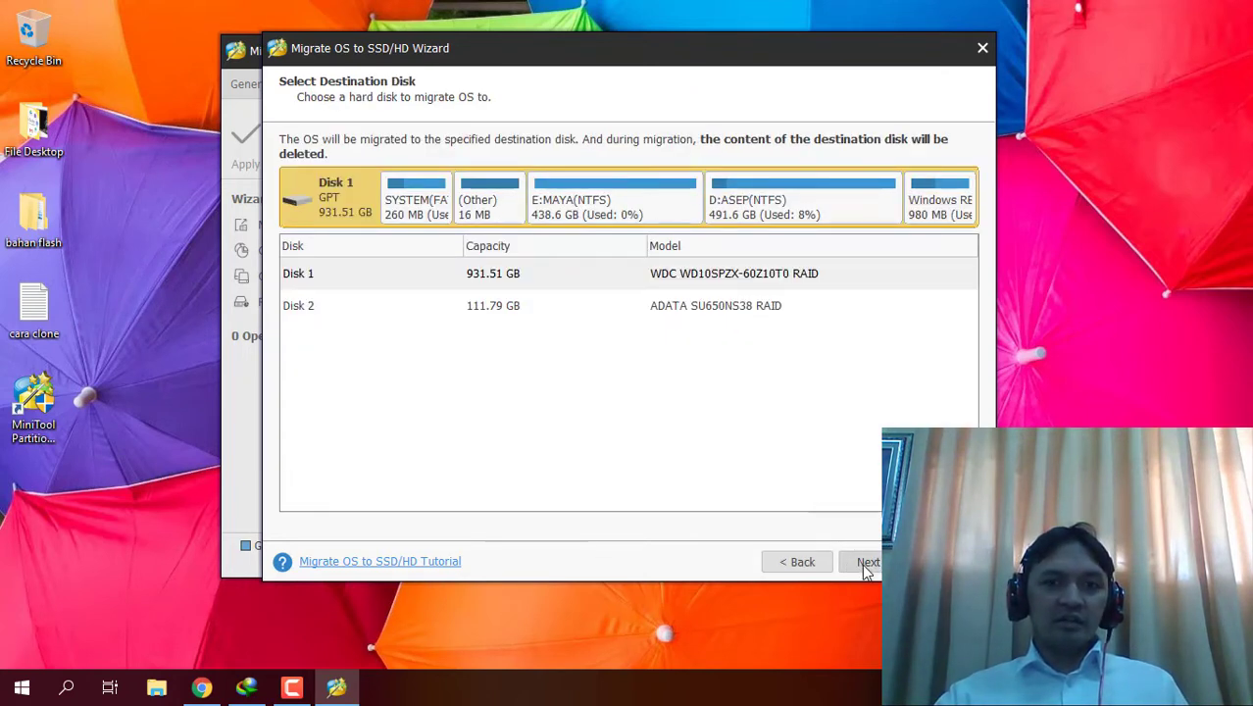
# - Try Disk 1 as the migration destination, decline destroying its data, and exit the wizard and the program
pyautogui.click(864, 564)
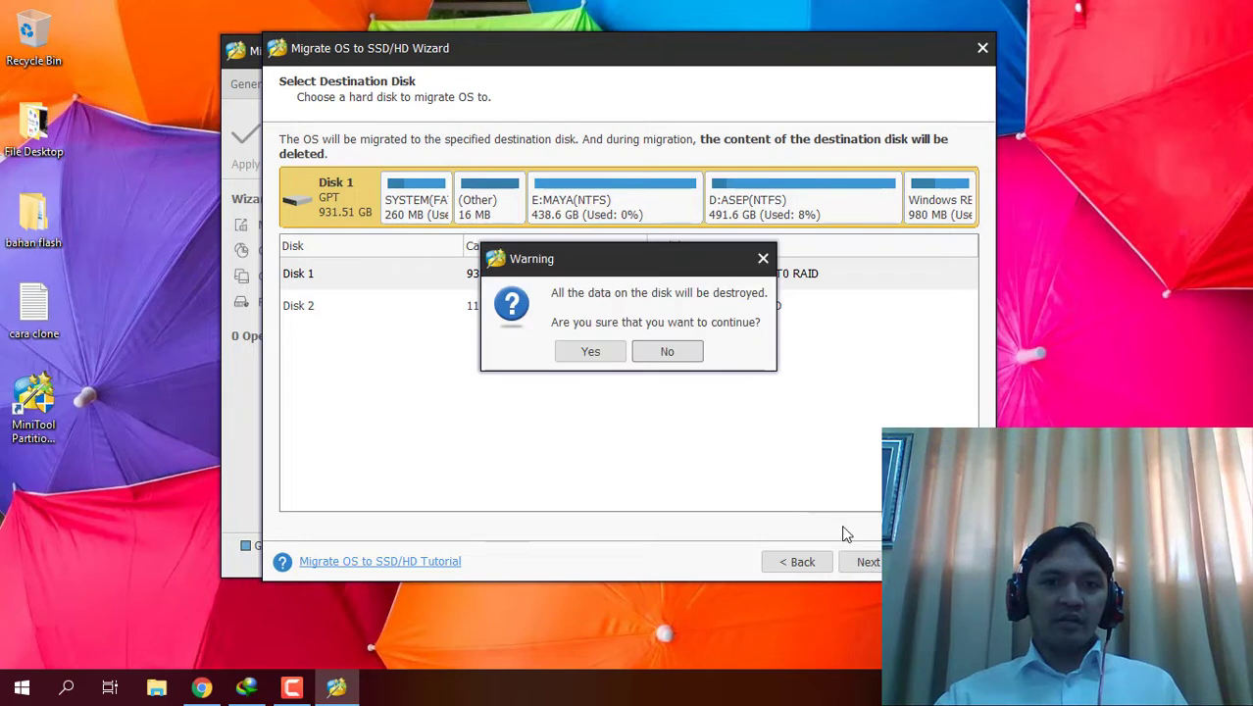
pyautogui.click(652, 355)
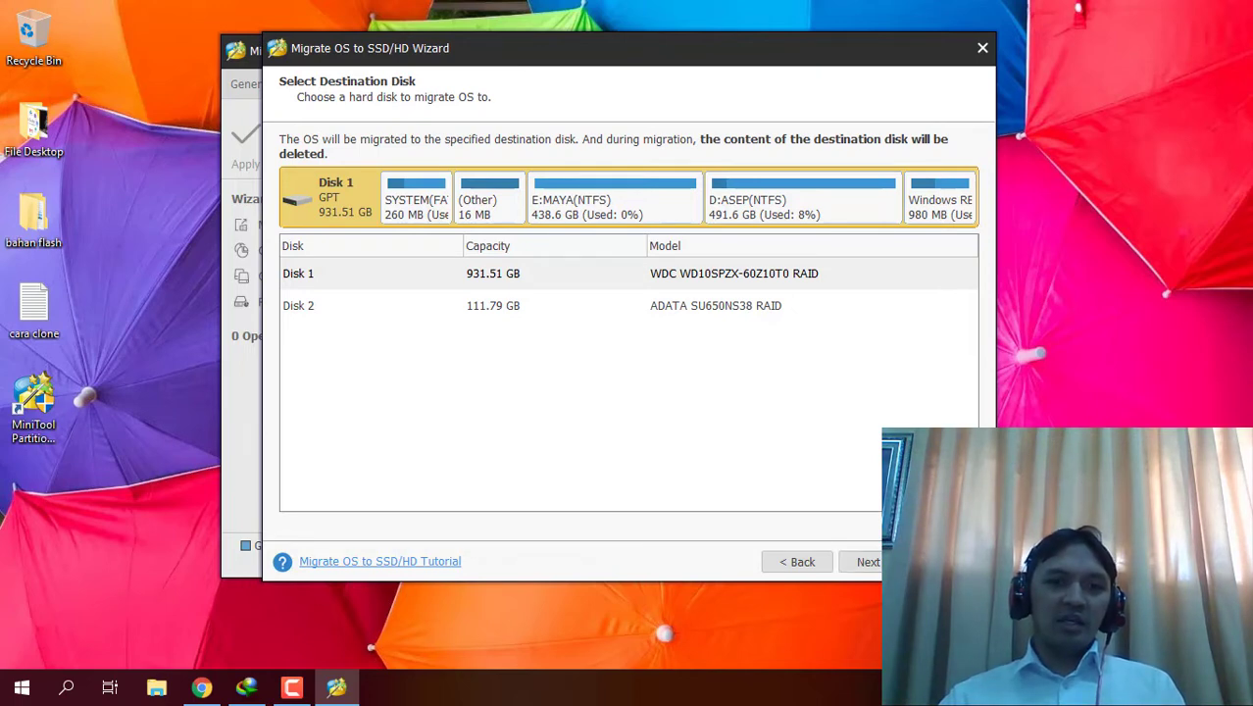
pyautogui.click(941, 561)
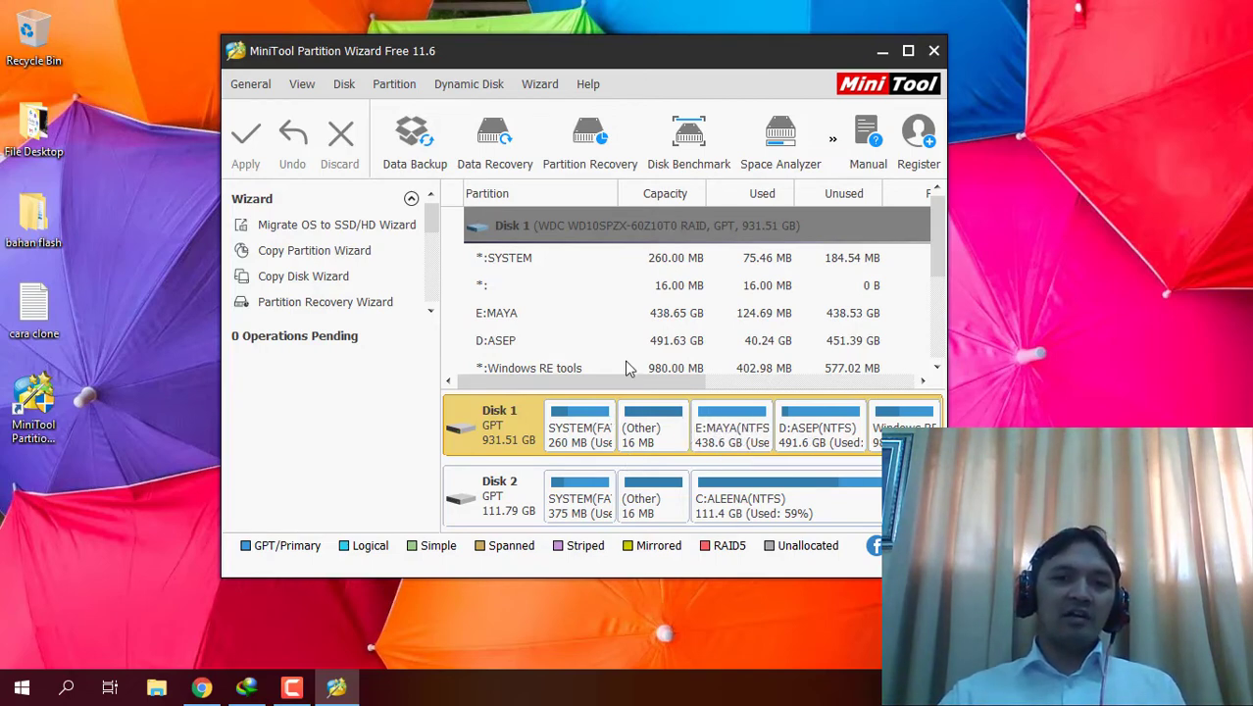
pyautogui.click(934, 54)
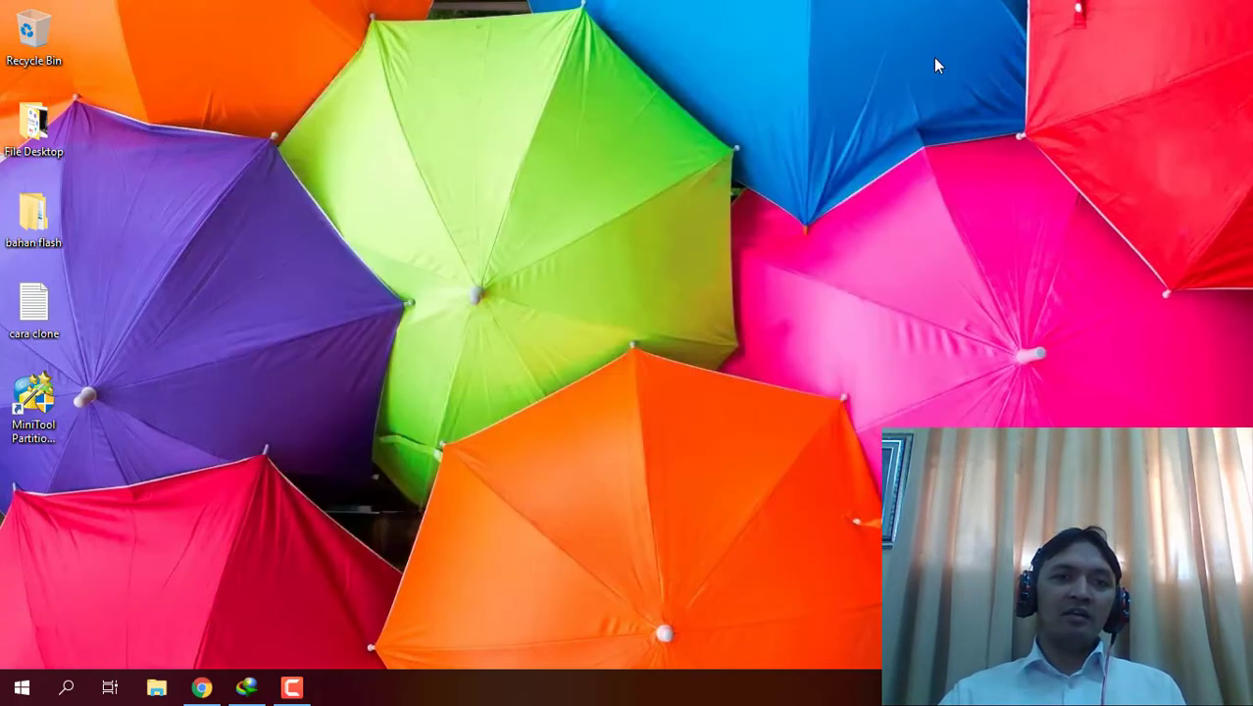
pyautogui.rightClick(419, 310)
pyautogui.click(465, 364)
pyautogui.rightClick(462, 370)
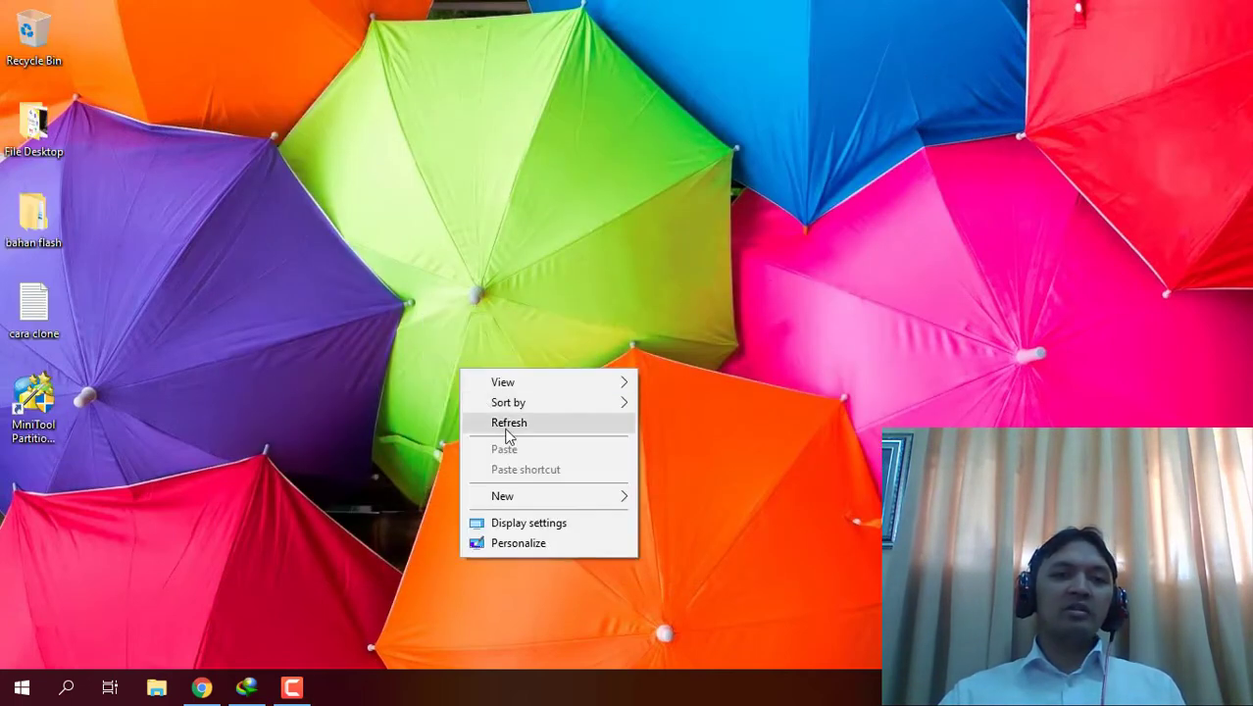
pyautogui.click(507, 437)
pyautogui.rightClick(421, 387)
pyautogui.click(457, 435)
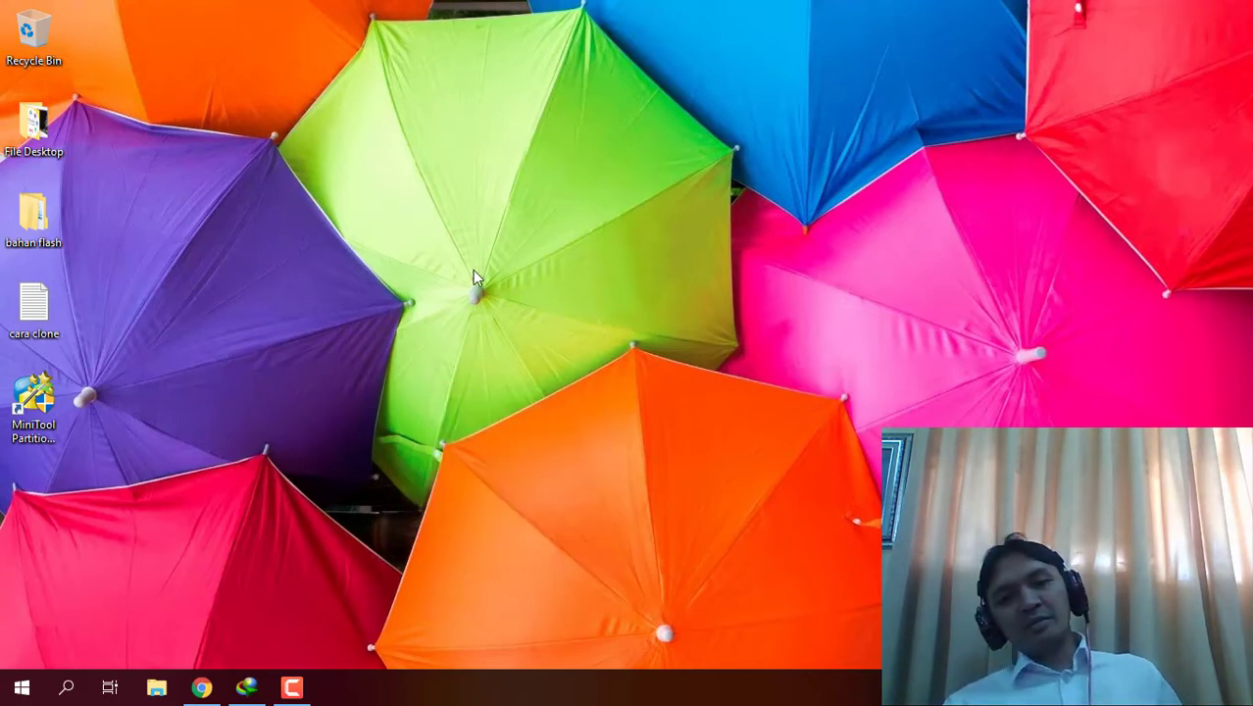
pyautogui.rightClick(473, 272)
pyautogui.click(511, 324)
pyautogui.rightClick(417, 307)
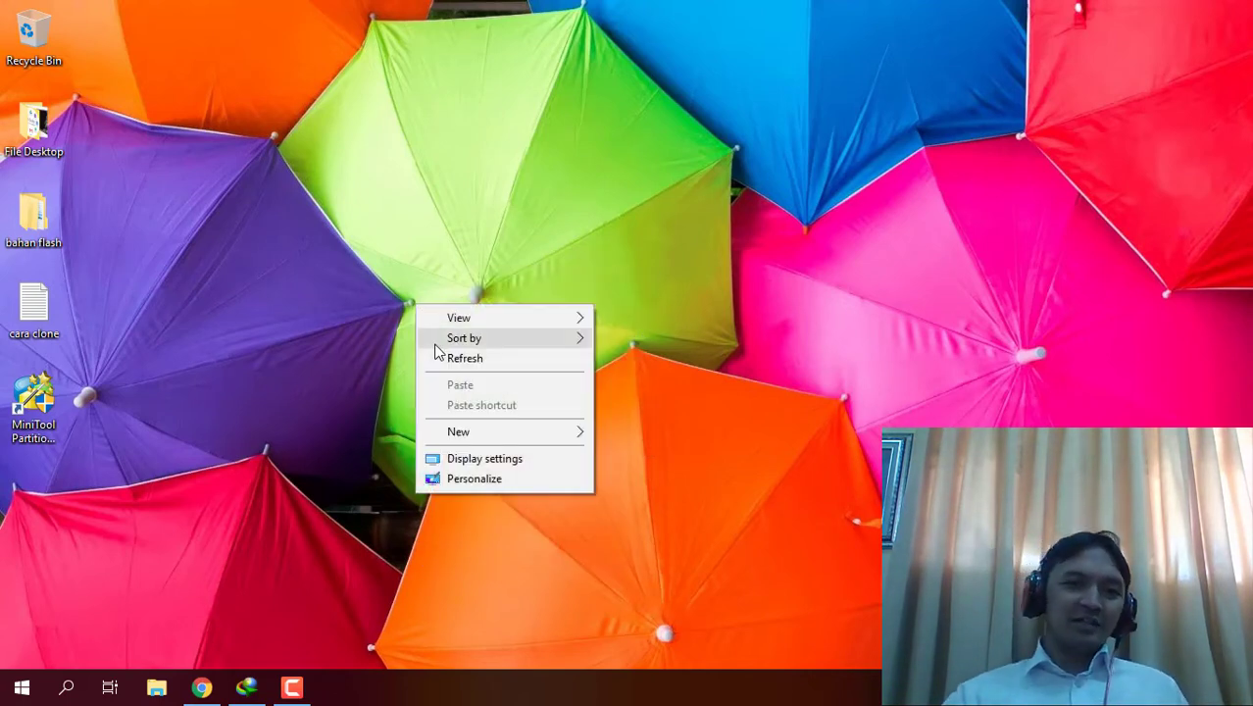
pyautogui.click(437, 357)
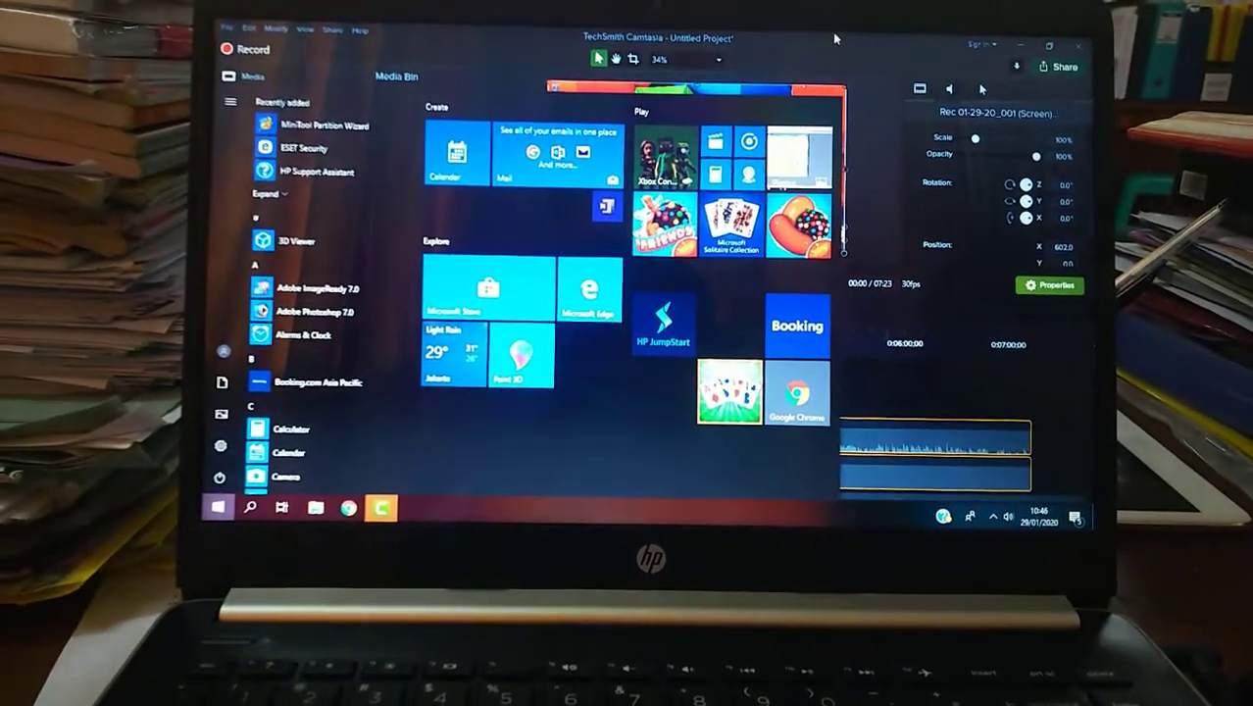
# - Minimize the Camtasia project and restart the computer anyway, without closing Camtasia first
pyautogui.click(832, 31)
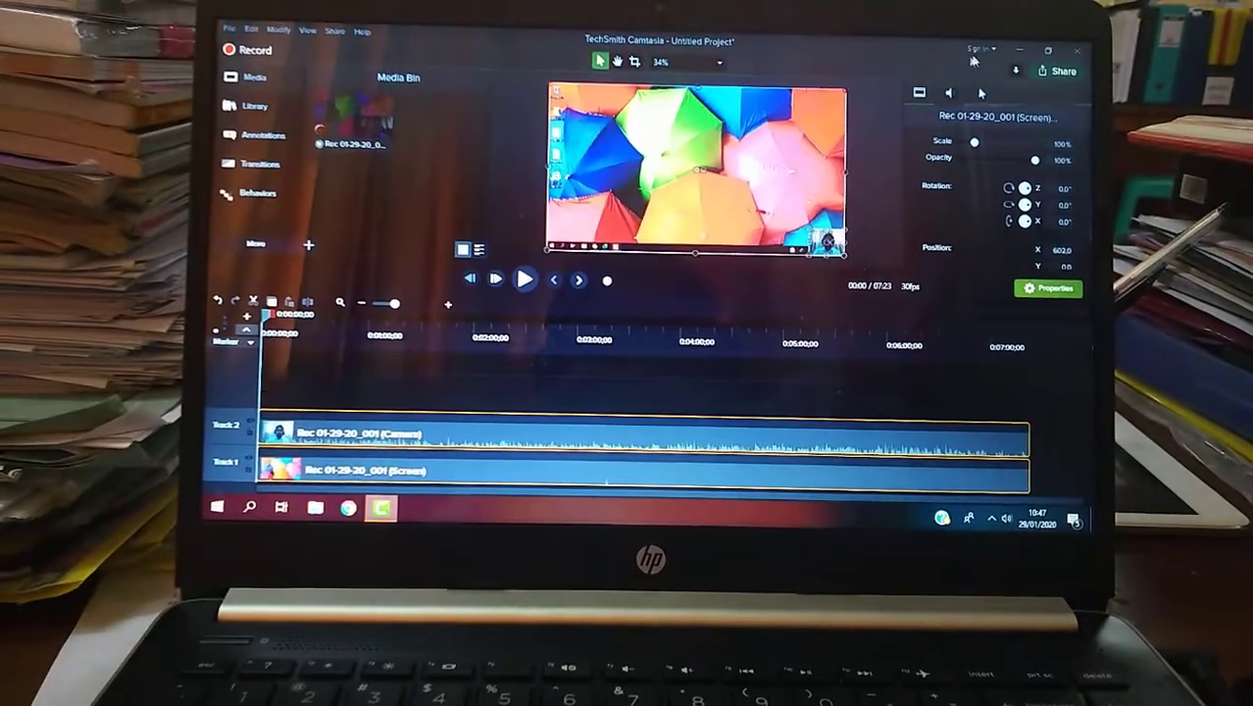
pyautogui.click(1020, 45)
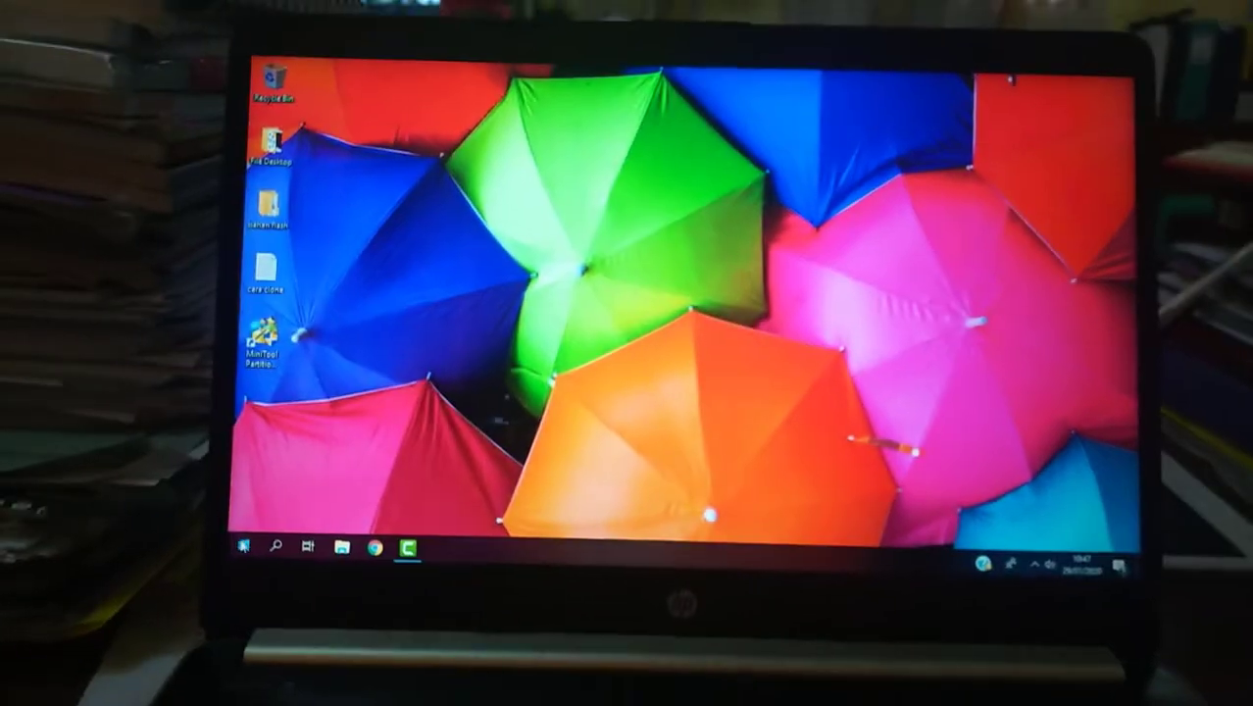
pyautogui.click(238, 541)
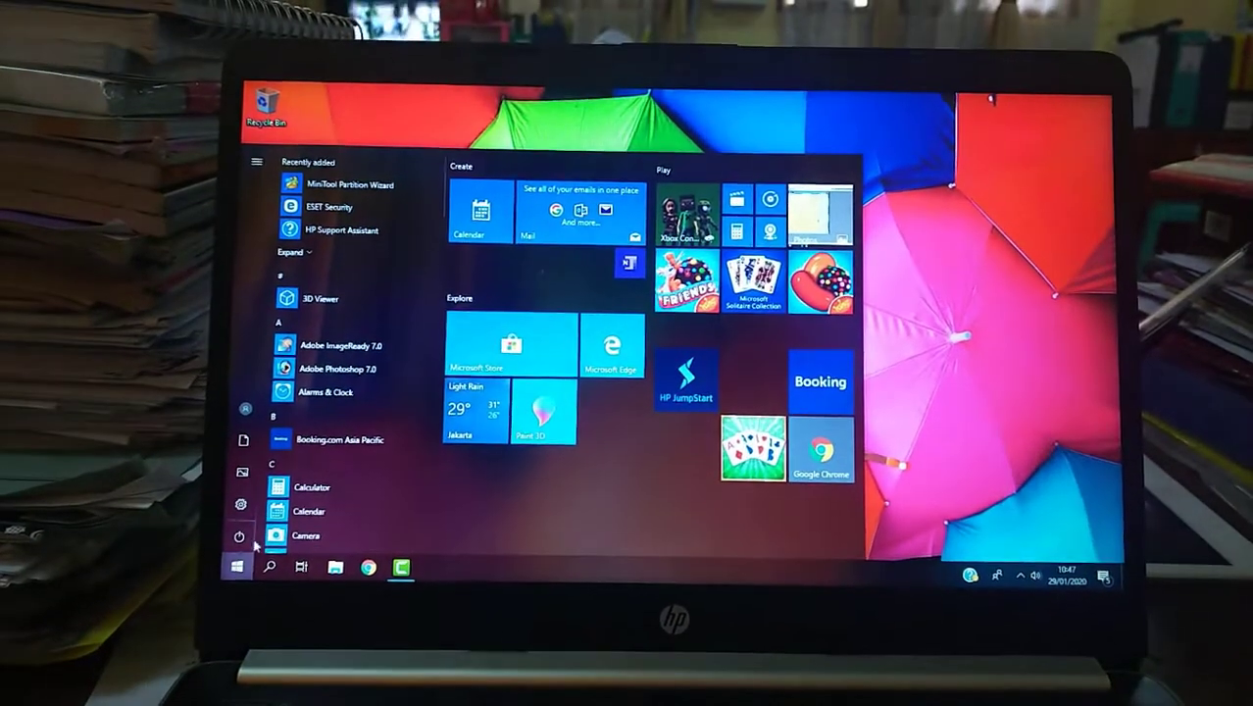
pyautogui.click(239, 531)
pyautogui.click(283, 507)
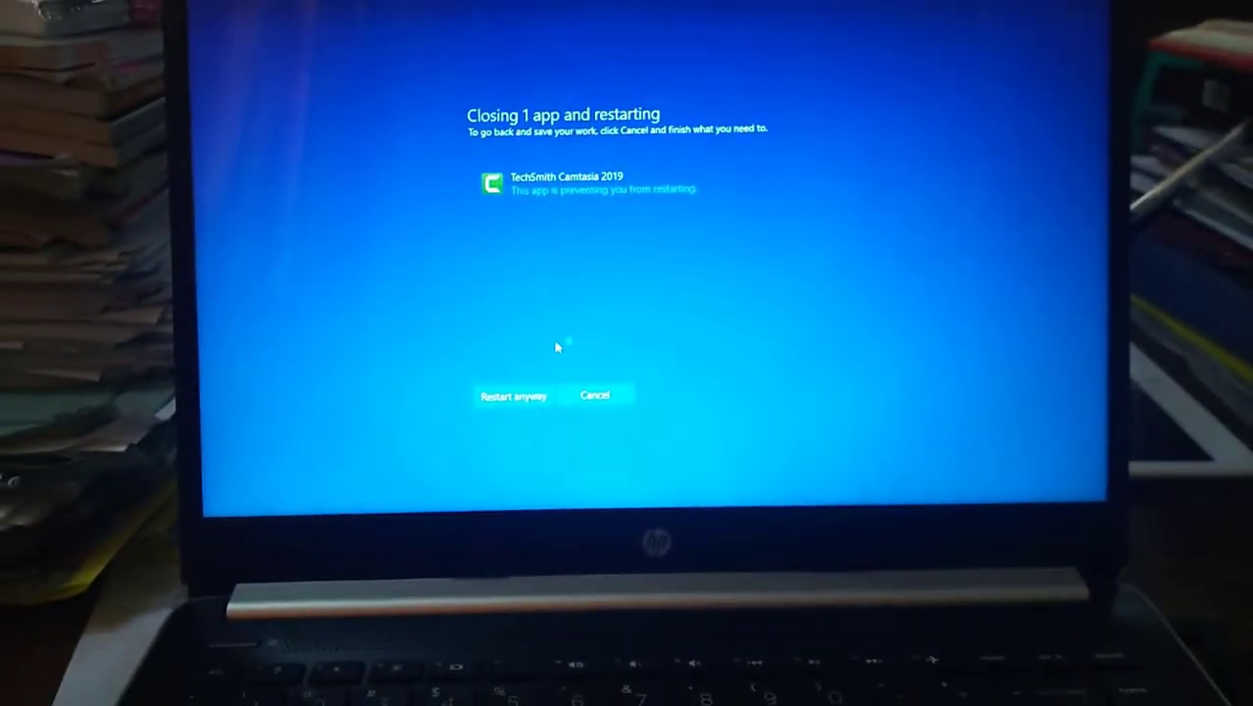
pyautogui.click(487, 381)
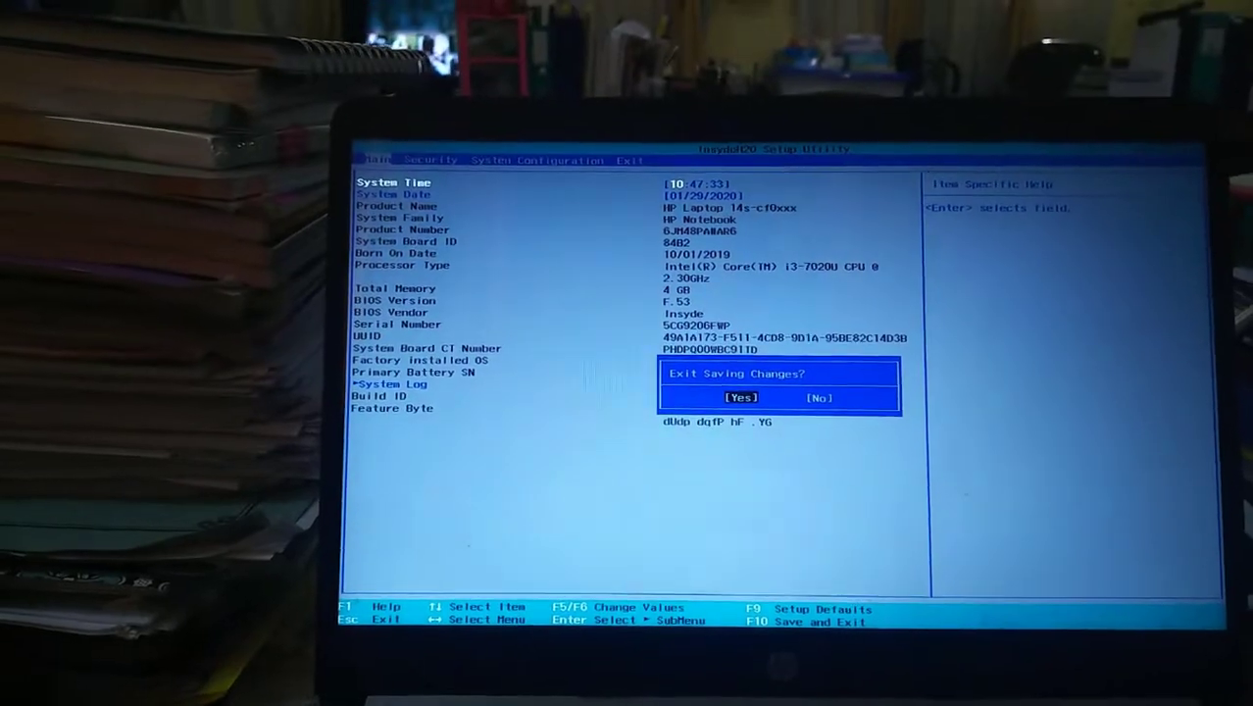
# - Stay in the BIOS setup and move the ADATA SU650NS38 Windows Boot Manager below the WDC one in the UEFI OS boot manager order
pyautogui.press('Right')
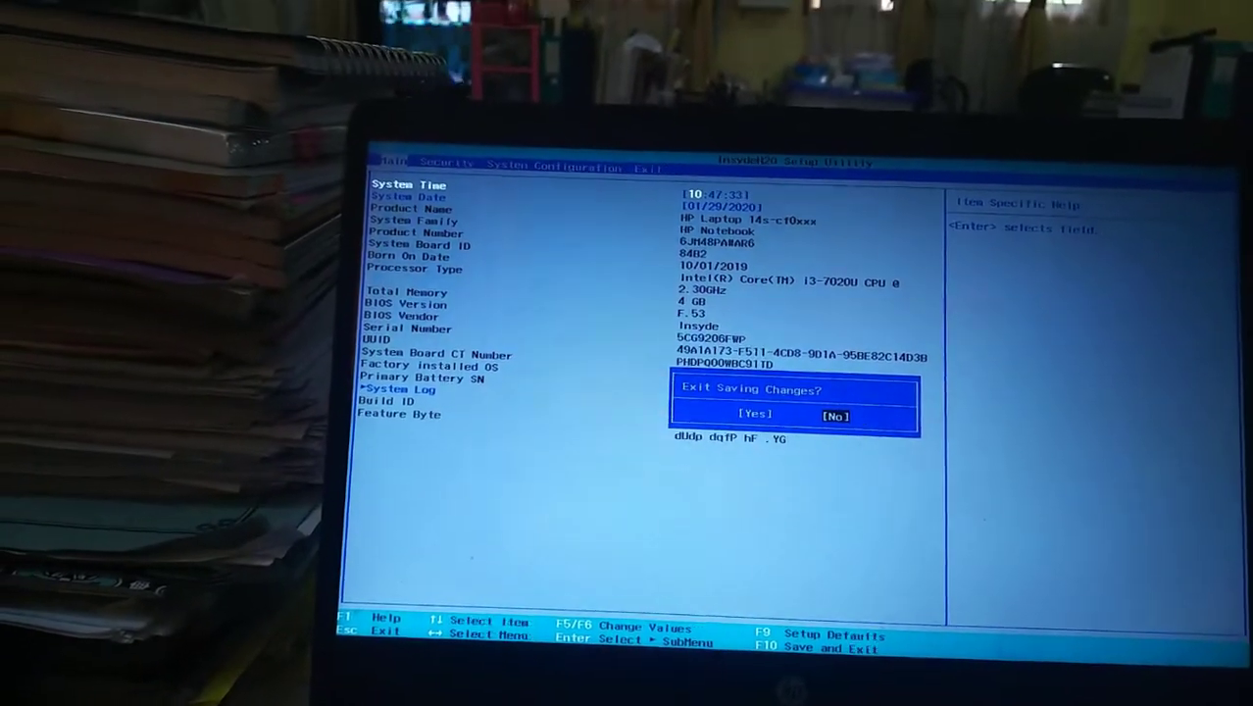
pyautogui.press('Return')
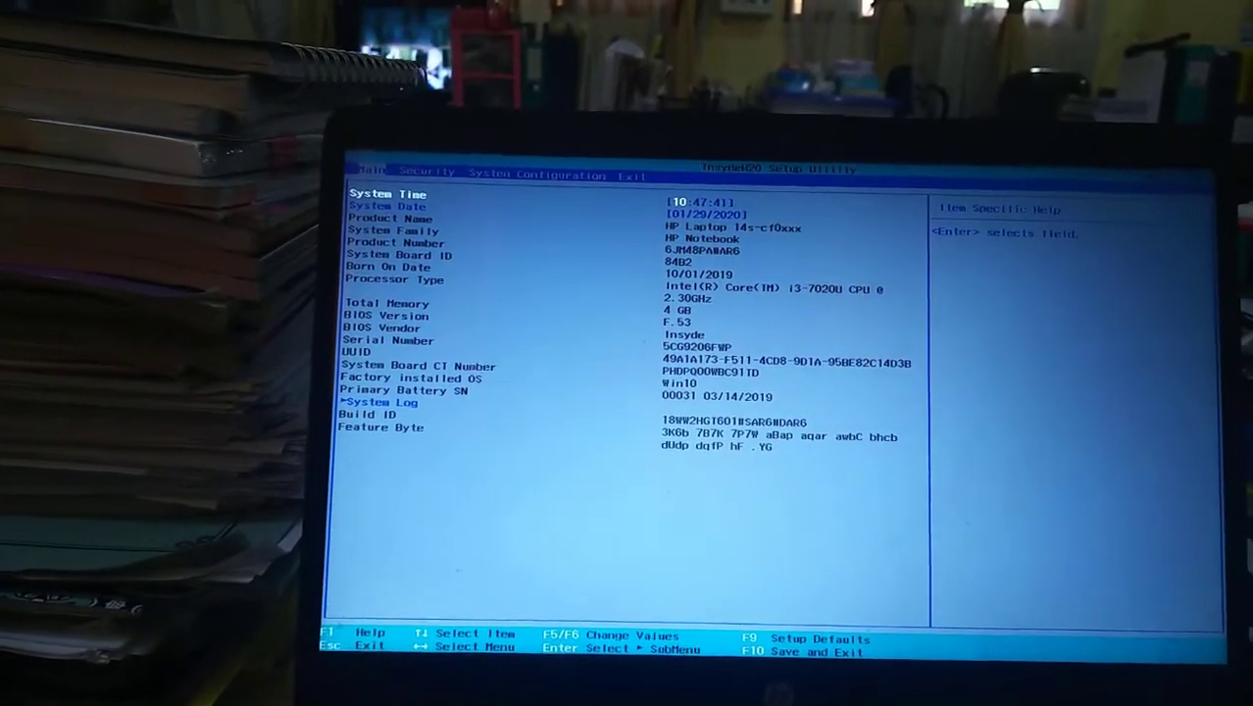
pyautogui.press('Right')
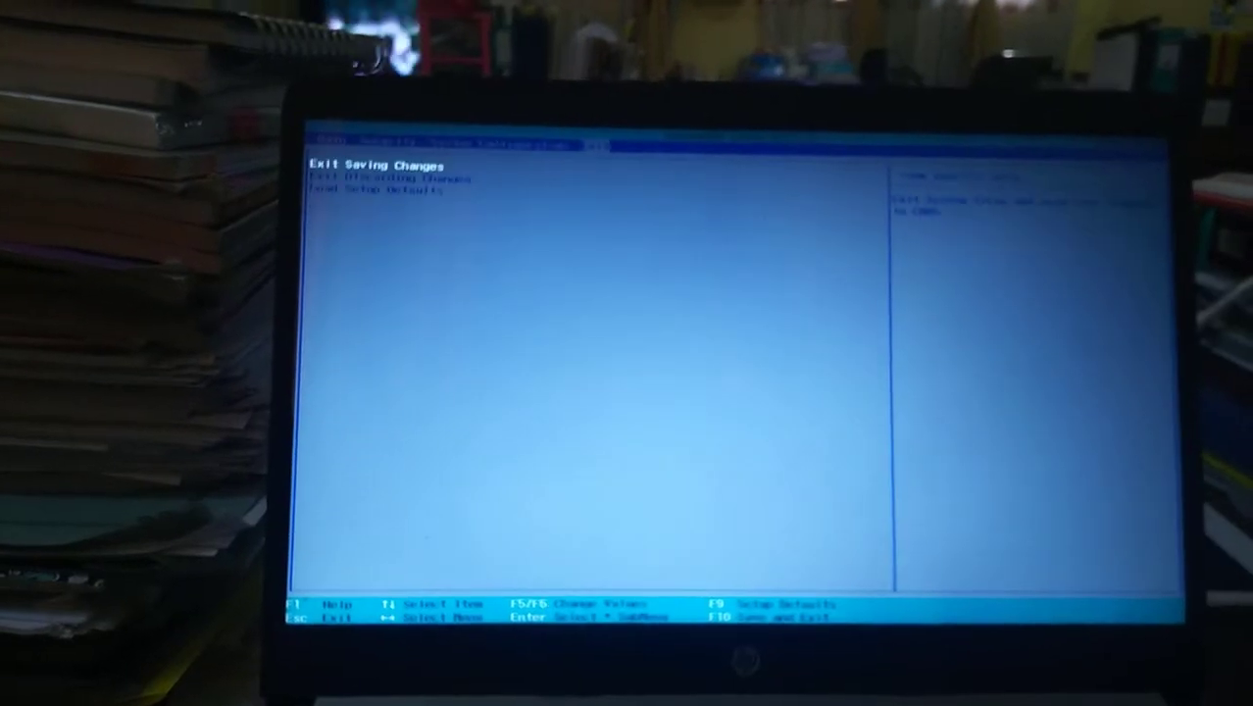
pyautogui.press('Left')
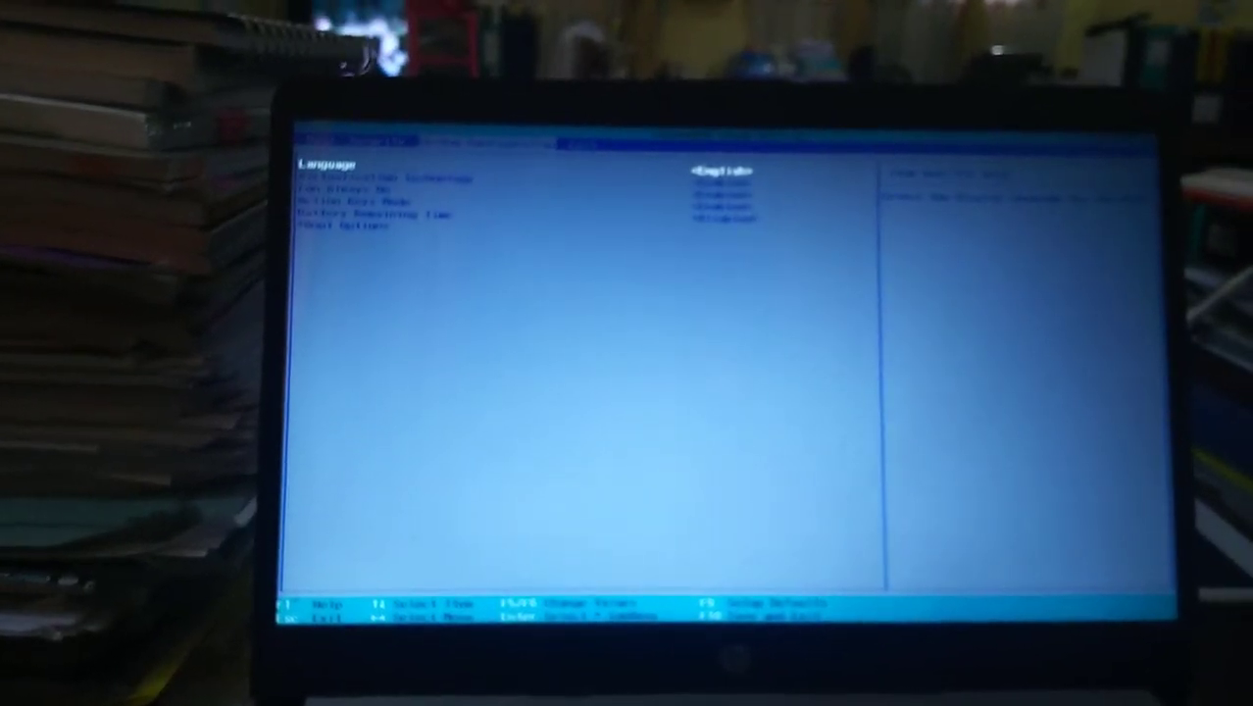
pyautogui.press('Left')
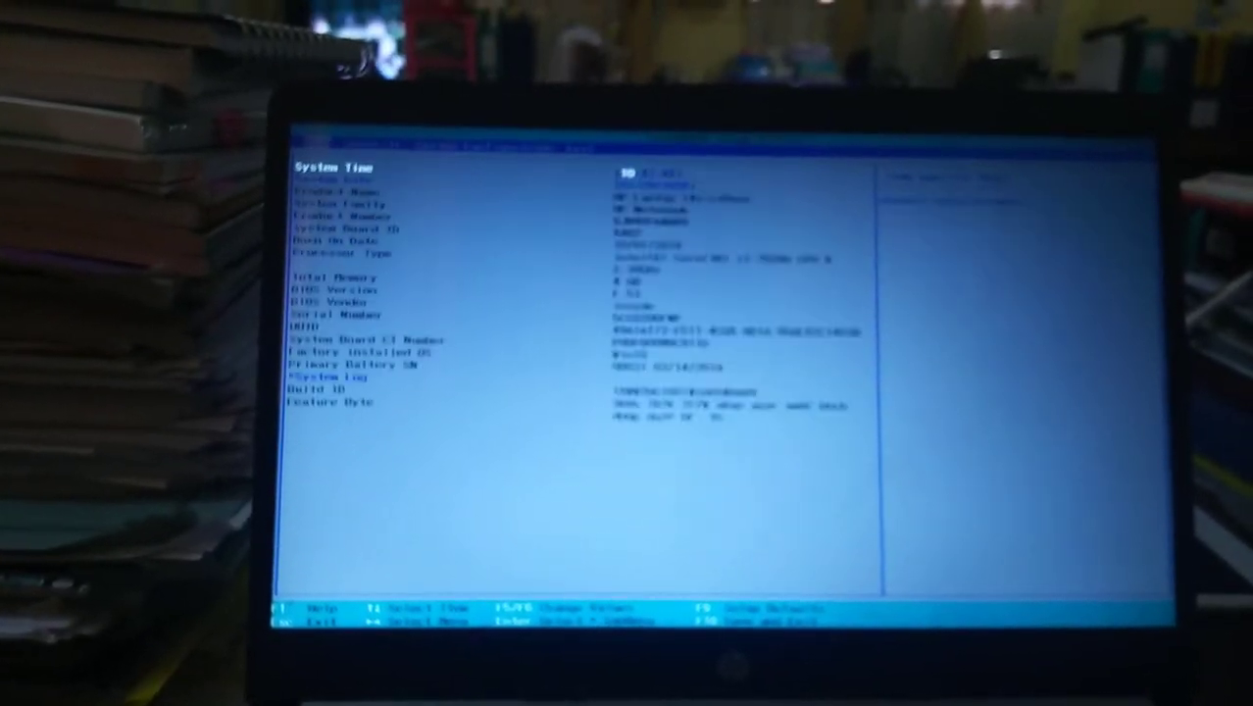
pyautogui.press('Left')
pyautogui.press('Left')
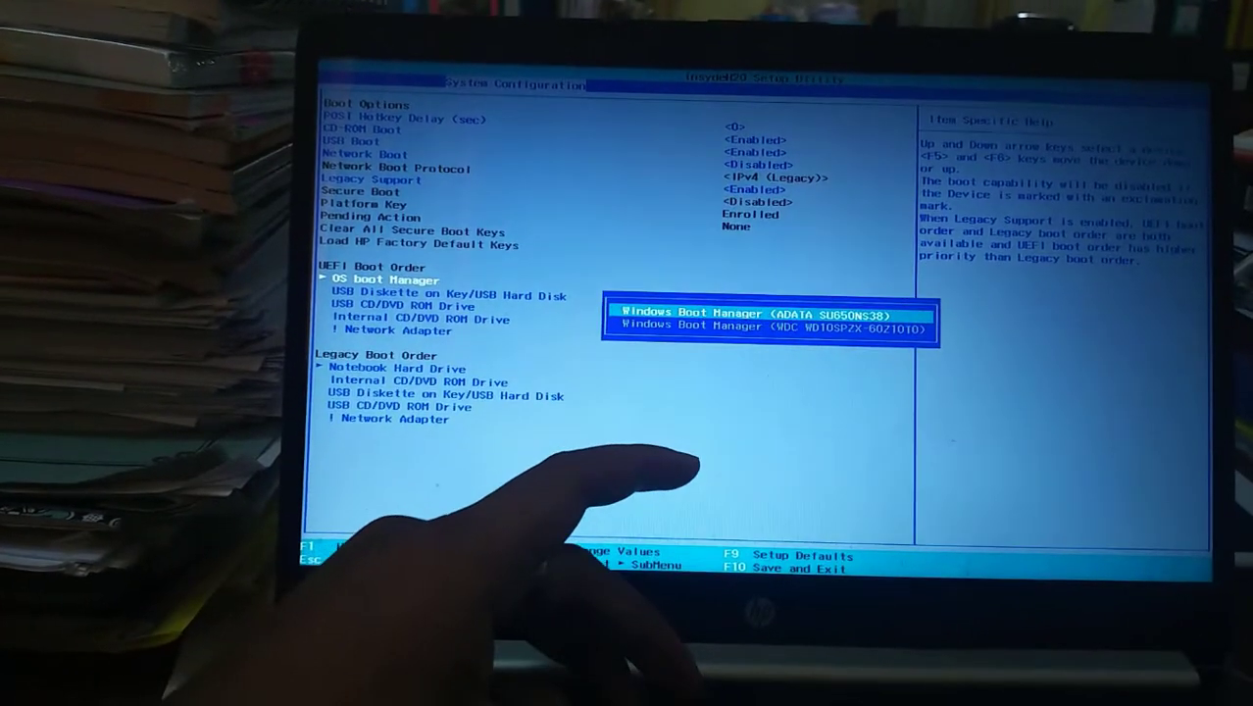
pyautogui.press('F5')
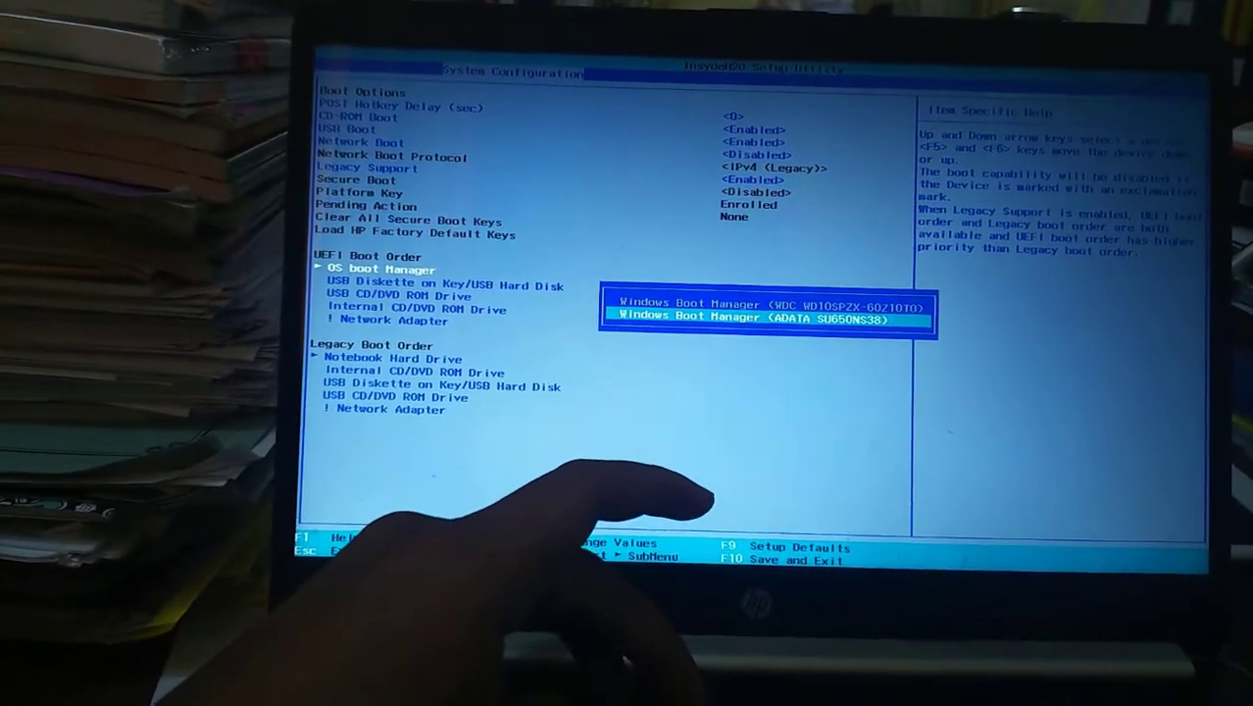